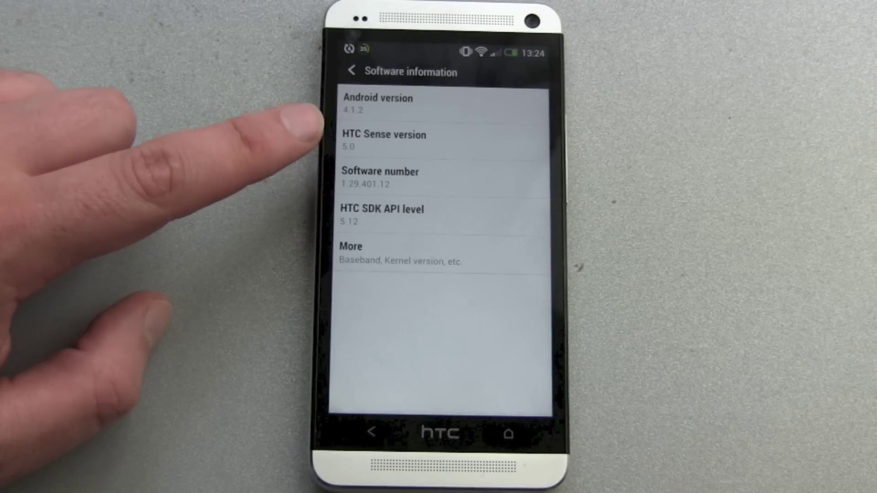
Run a software update check and postpone the found 1.47MB update with LATER.
left_click(382, 433)
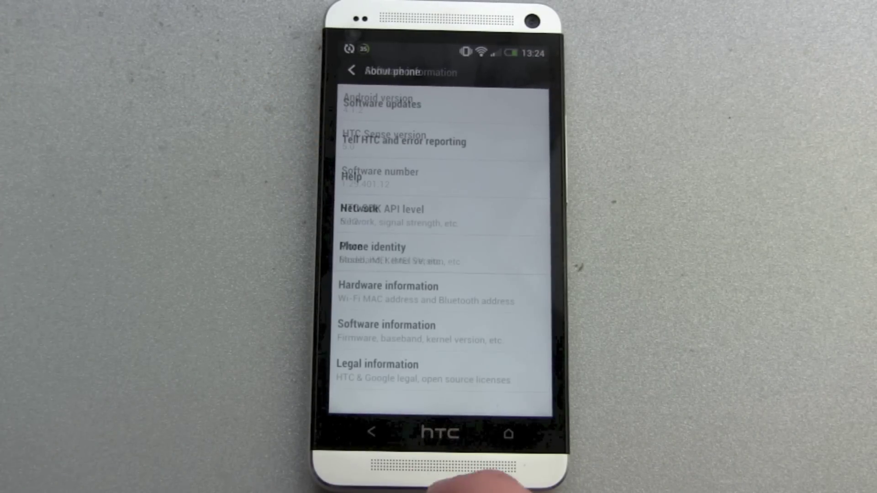
left_click(412, 103)
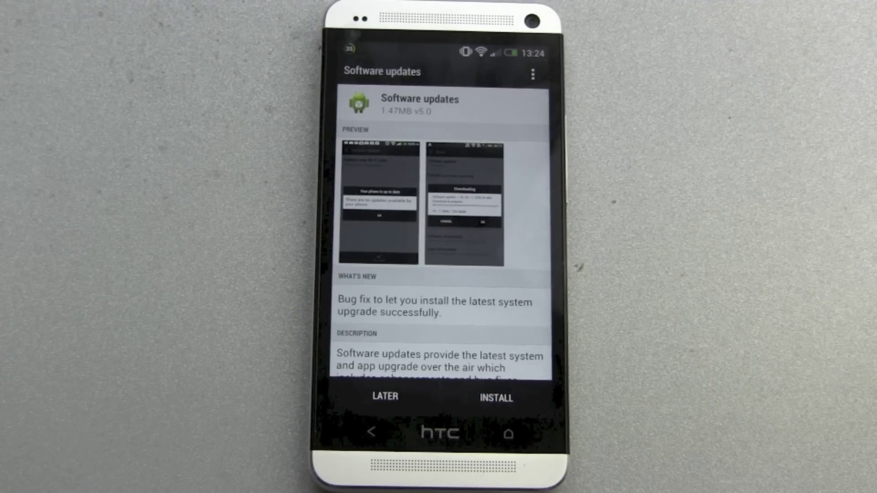
left_click(385, 397)
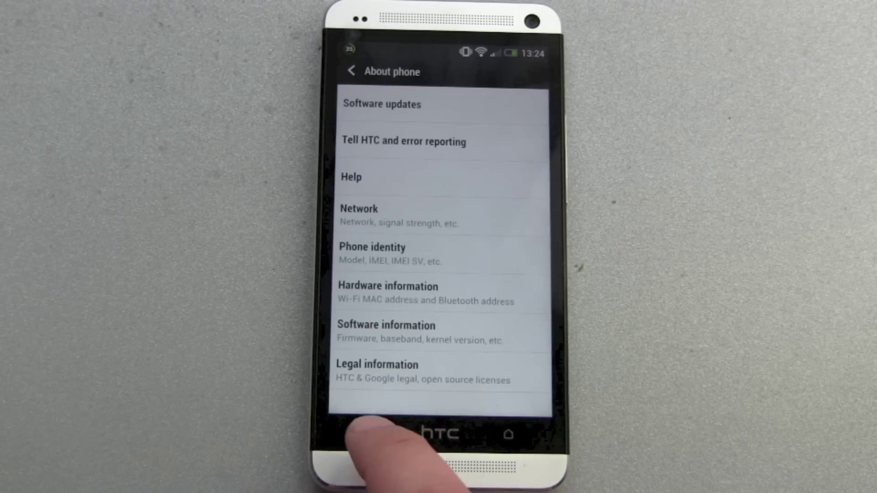
Reopen Settings from the notification shade and show the ALL tab of Apps.
left_click(370, 433)
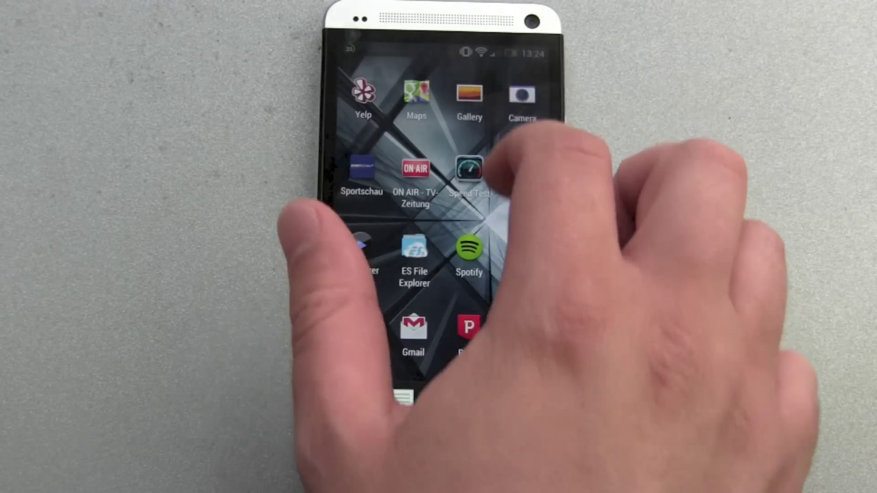
left_click_drag(479, 51, 480, 274)
left_click(535, 75)
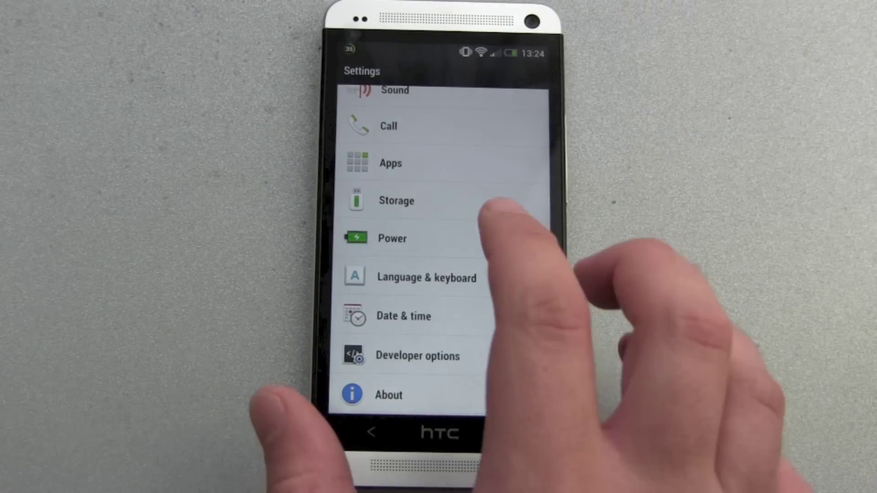
scroll(479, 240, "up", 10)
scroll(479, 240, "down", 5)
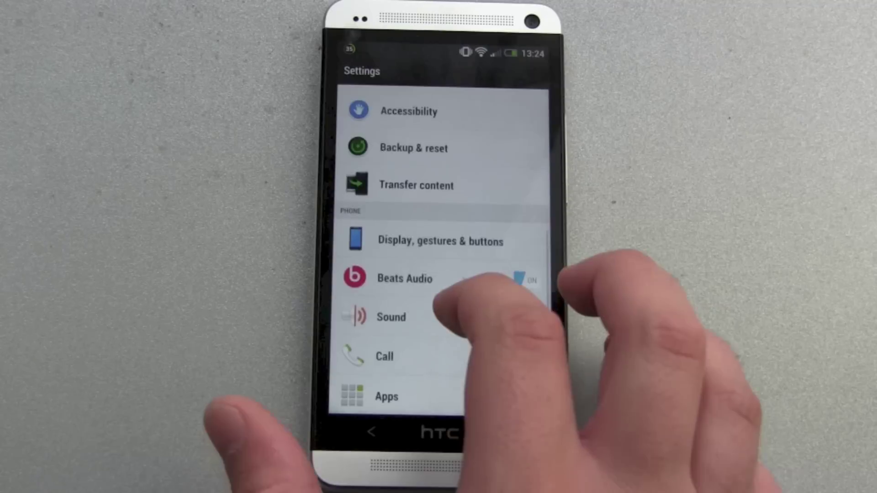
scroll(466, 308, "down", 4)
left_click(438, 253)
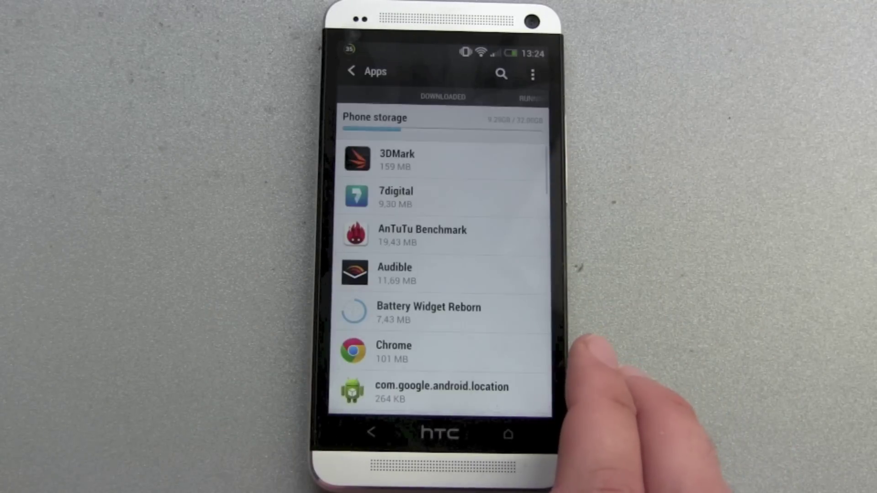
left_click_drag(535, 274, 384, 274)
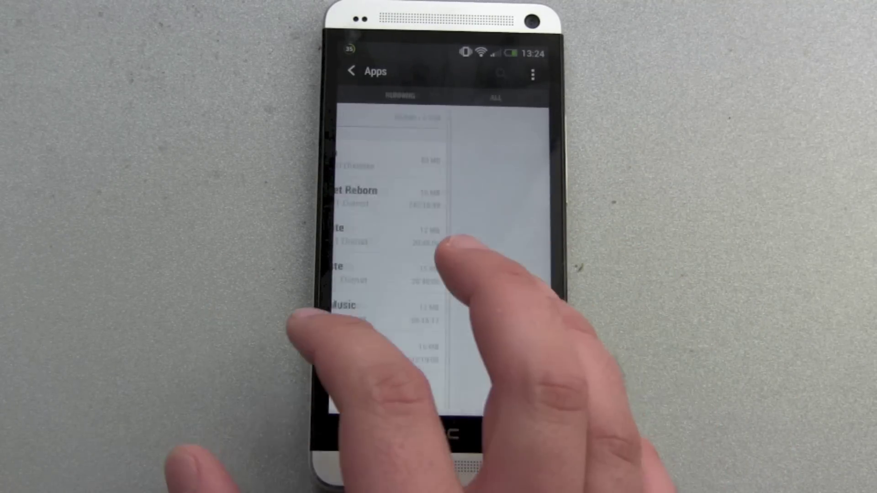
scroll(465, 274, "down", 5)
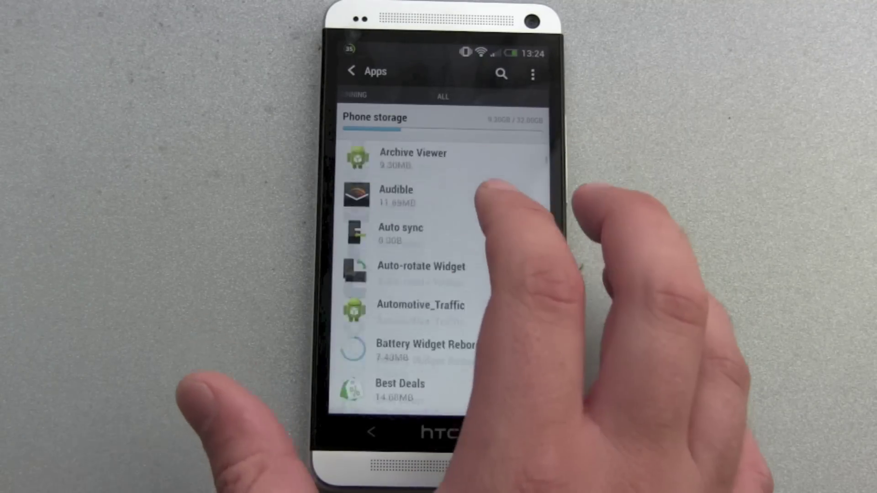
scroll(465, 274, "down", 5)
scroll(467, 274, "down", 5)
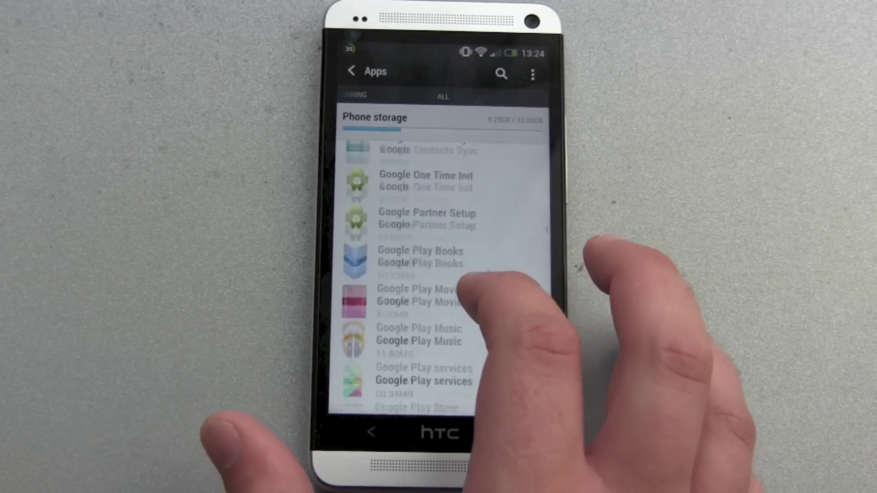
scroll(466, 274, "down", 4)
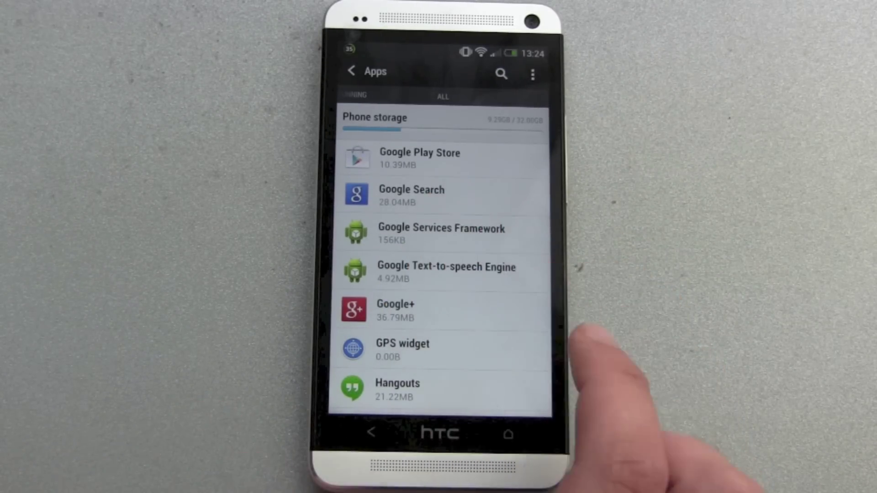
Force stop Google Services Framework.
left_click(441, 233)
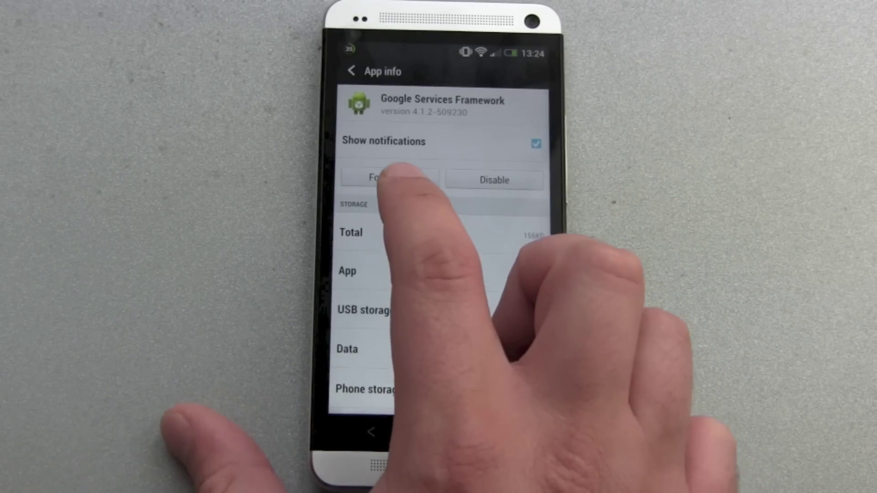
left_click(390, 178)
left_click(493, 264)
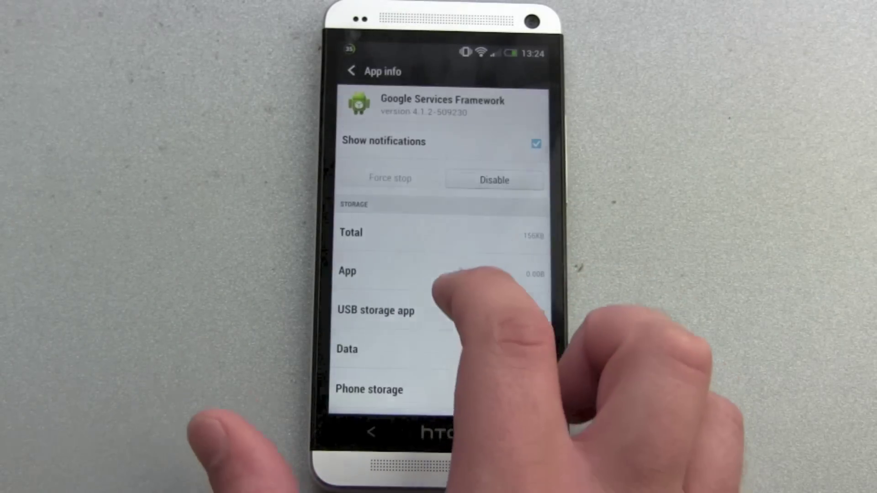
scroll(466, 288, "down", 3)
Clear Google Services Framework's data to 0.00B and return to the Settings list.
left_click(442, 311)
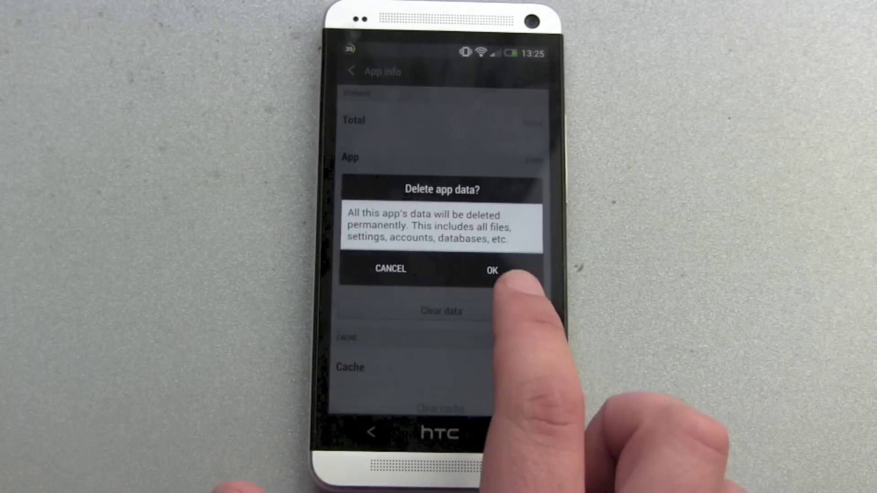
left_click(492, 270)
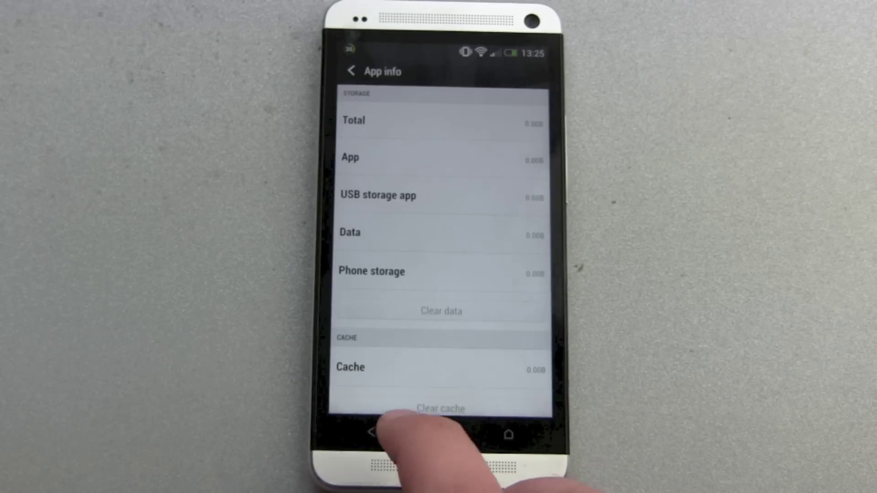
left_click(372, 432)
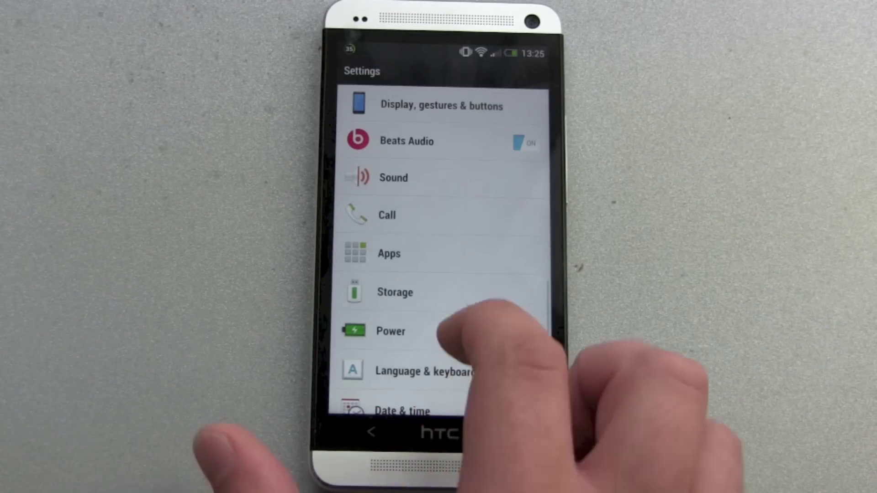
scroll(480, 329, "down", 3)
Rerun the update check from About phone's Software updates entry.
left_click(411, 395)
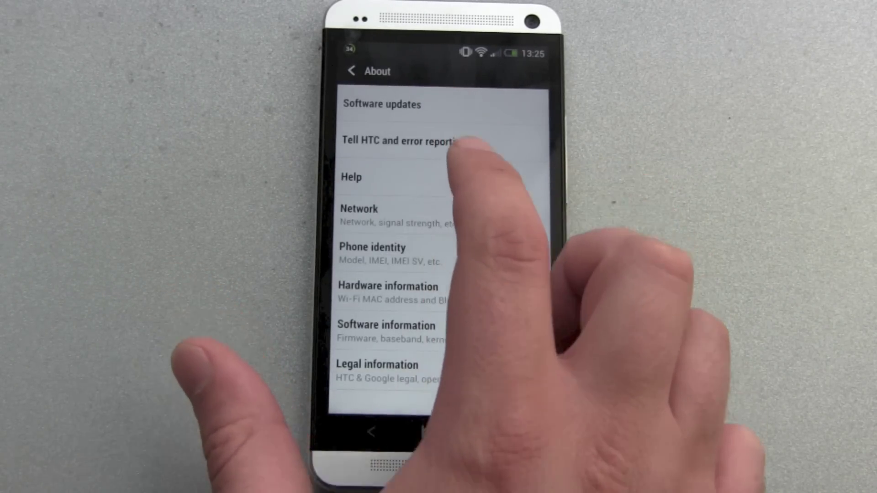
left_click(411, 104)
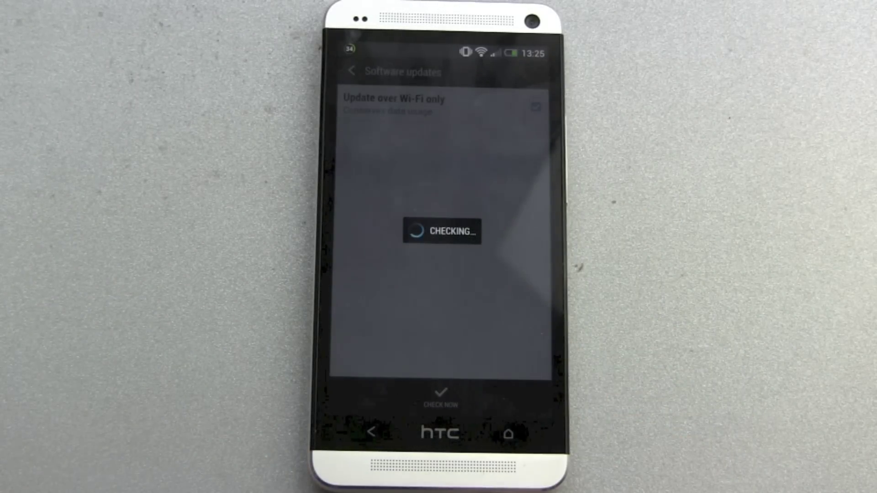